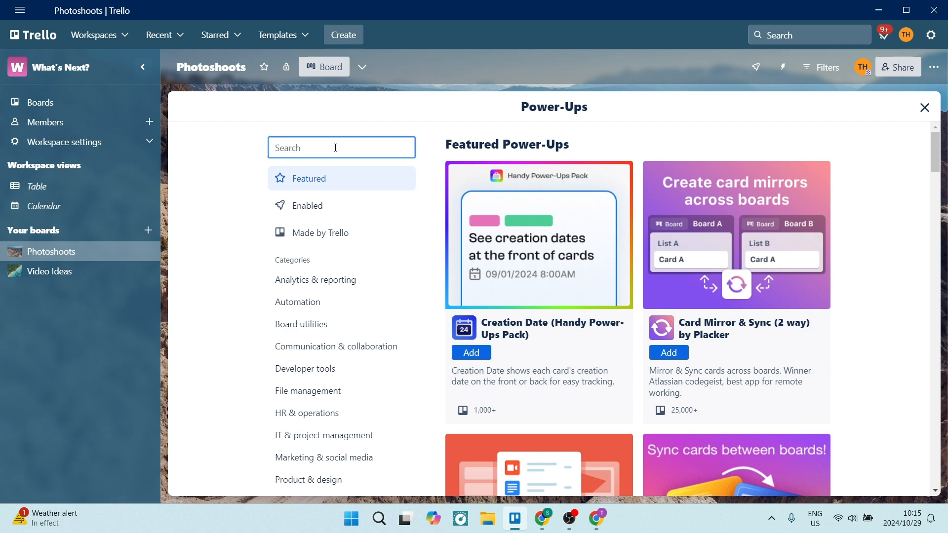
Search the Power-Ups for "google calendar" and add Google Calendar + Trello Two-Way Sync to the Photoshoots board
text(google calendar)
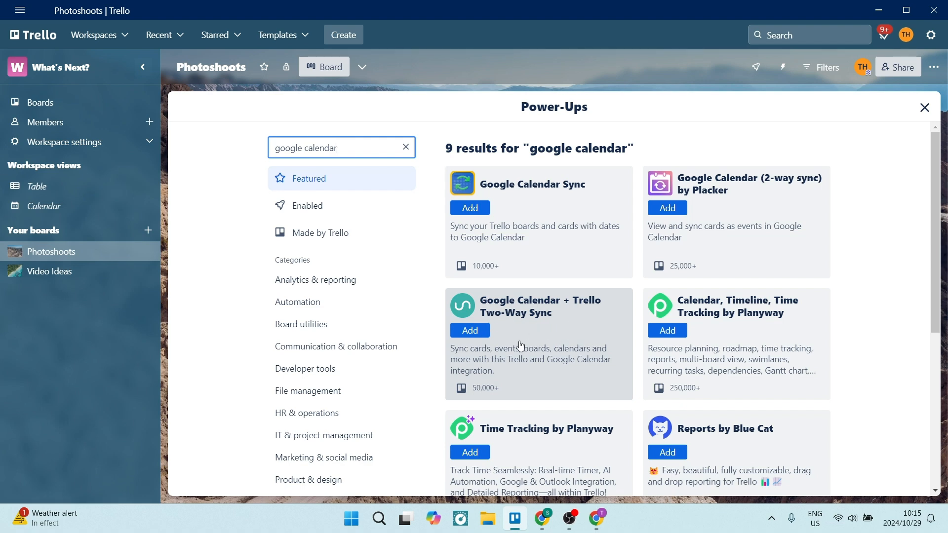
click(470, 331)
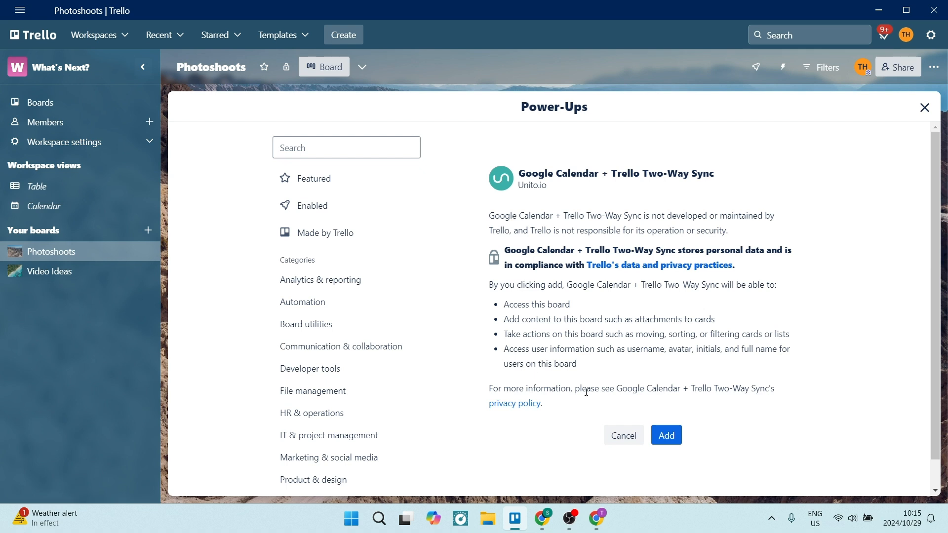
click(665, 439)
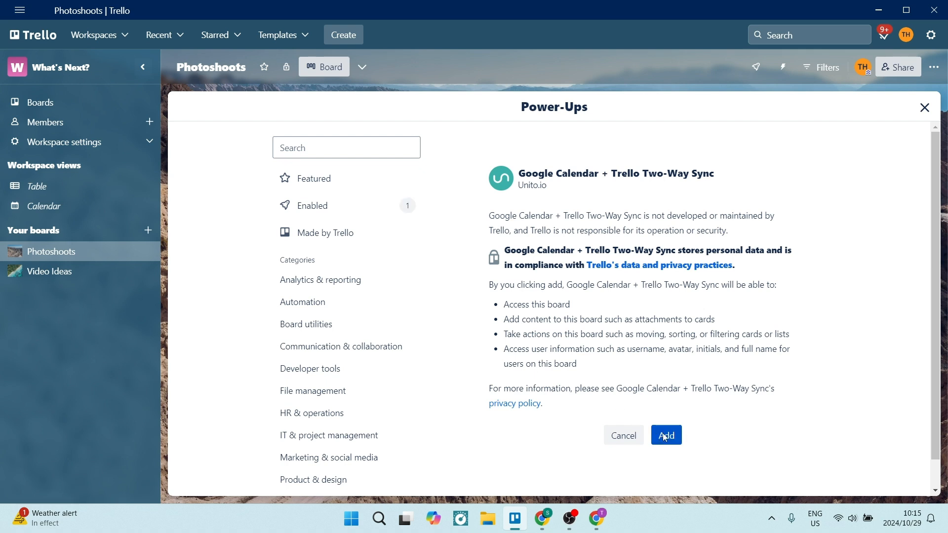
Open the free 14-day trial offered in the description of the Google Calendar + Trello Two-Way Sync Power-Up
scroll(682, 330, down, 5)
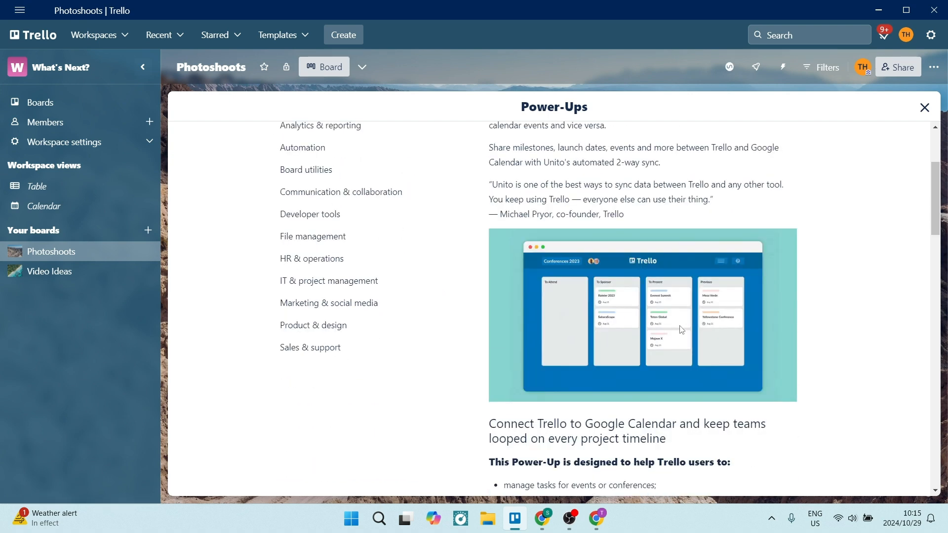
scroll(682, 330, down, 15)
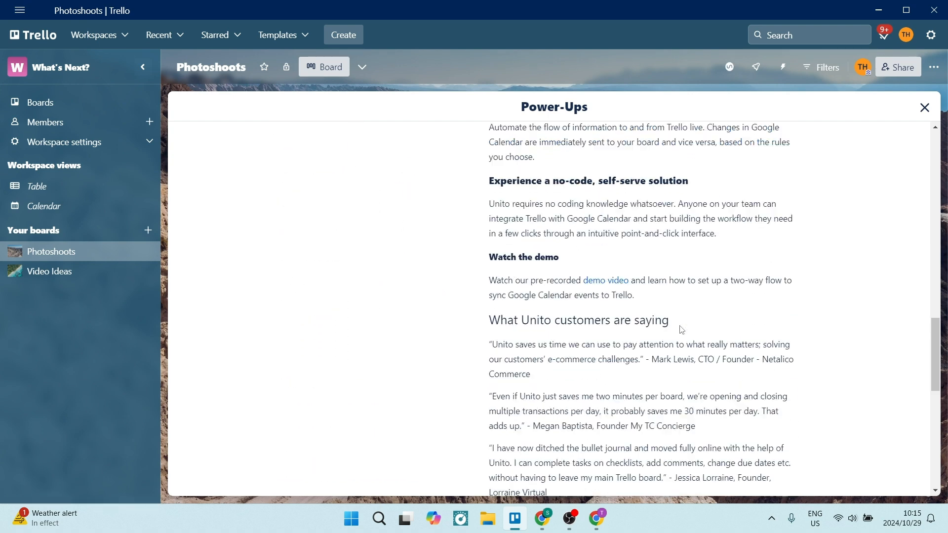
scroll(682, 330, down, 4)
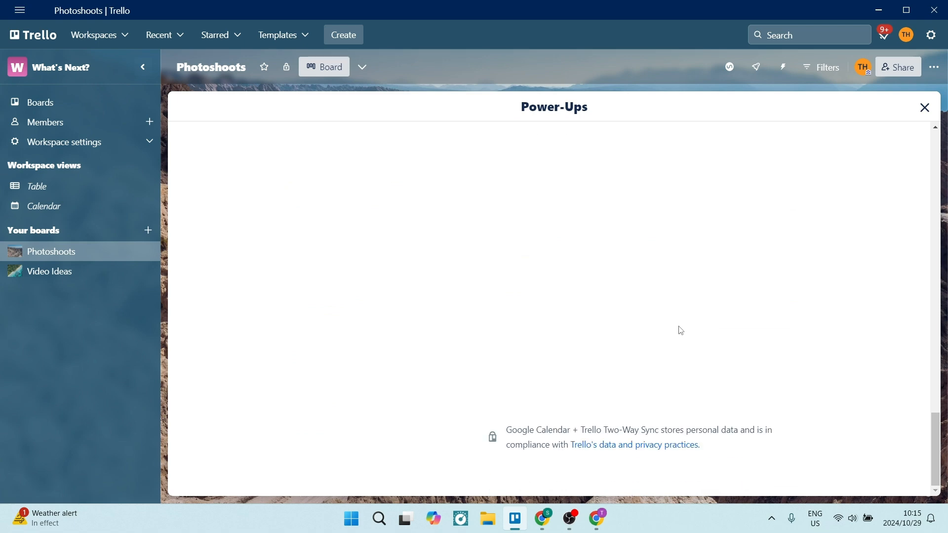
scroll(677, 329, up, 4)
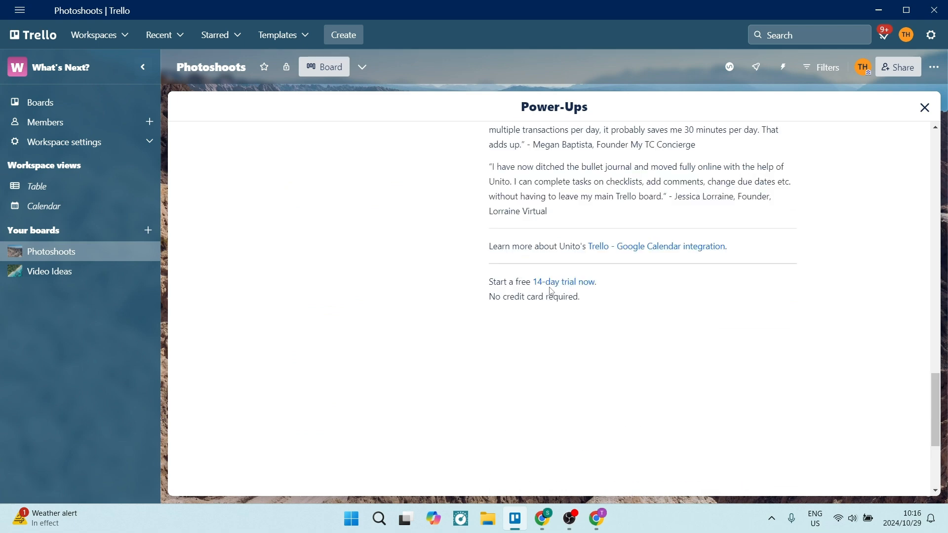
click(558, 289)
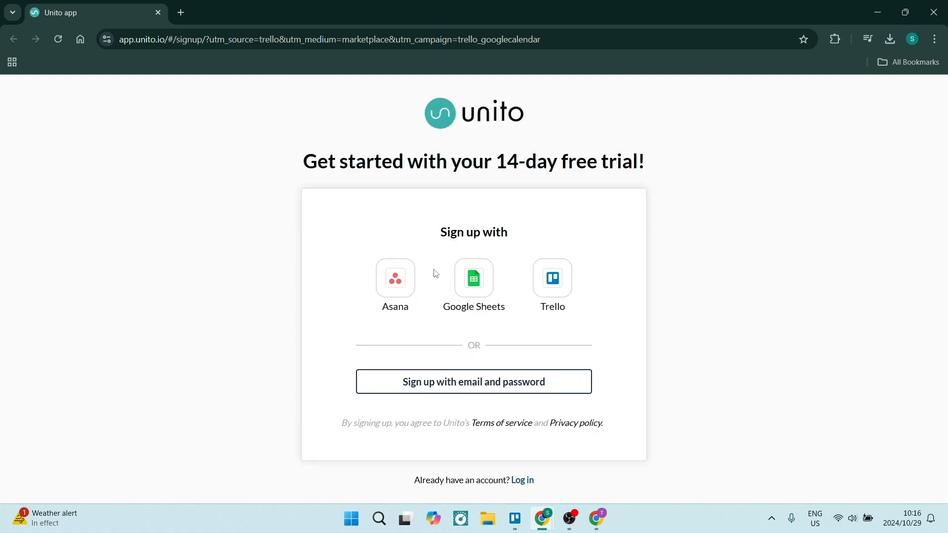
Sign up for Unito with the Trello account and log in to authorize Unito's access
click(554, 295)
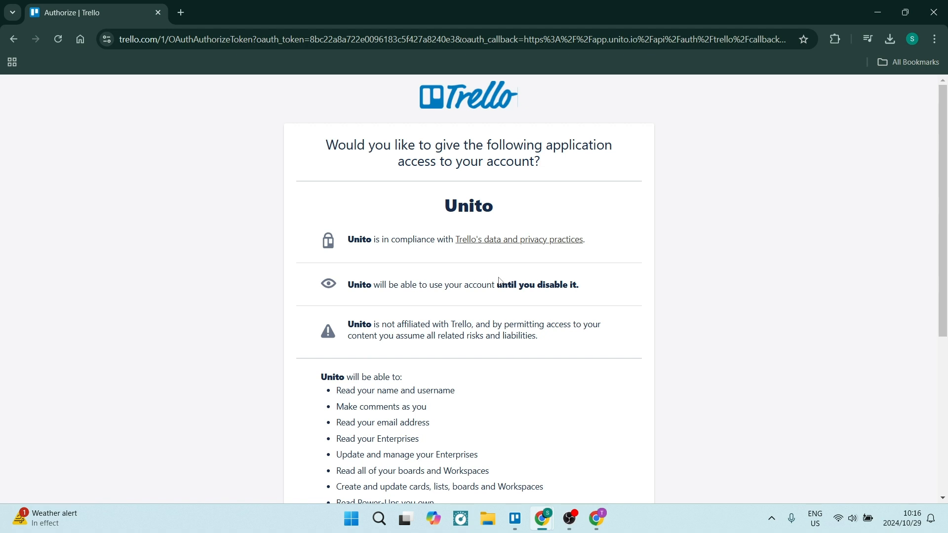
scroll(545, 228, down, 5)
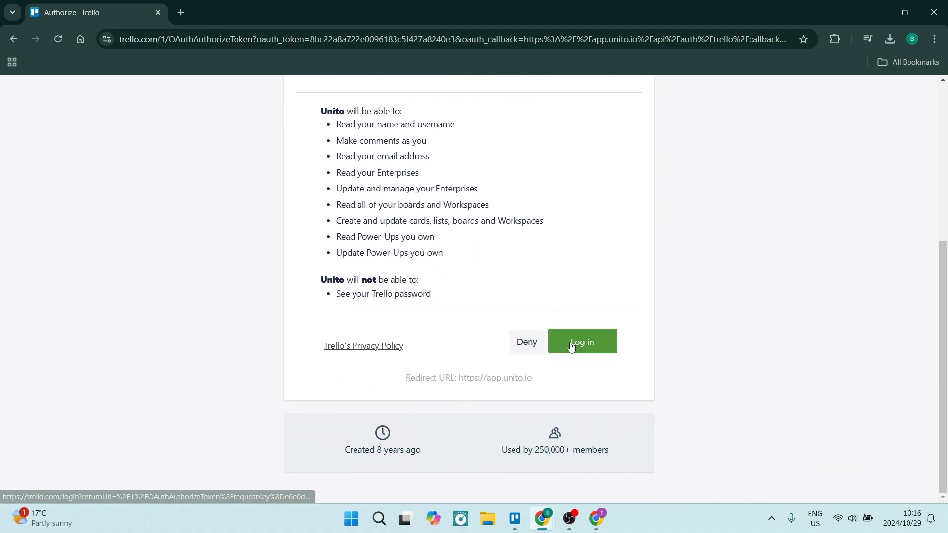
click(571, 347)
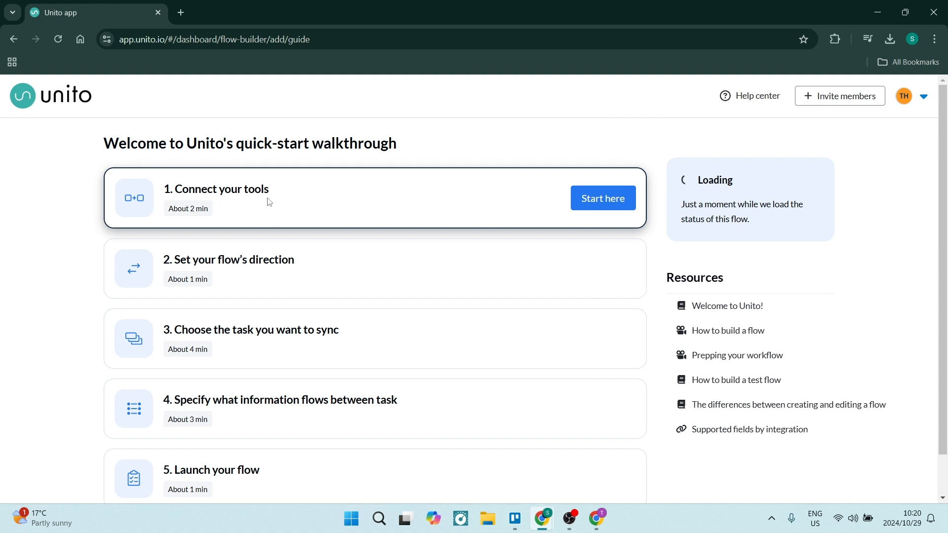
Start connecting the tools and set the flow's first side to Trello with the Photoshoots board
click(587, 196)
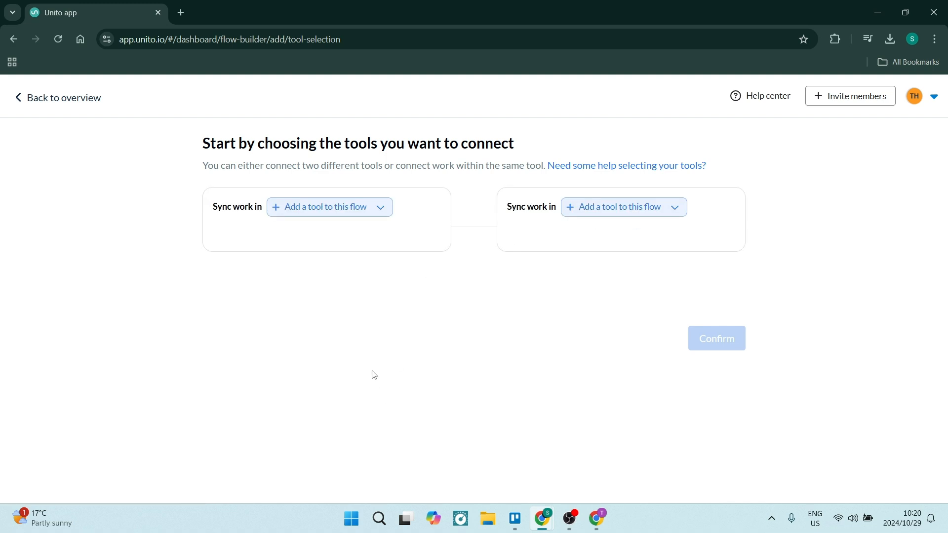
click(378, 207)
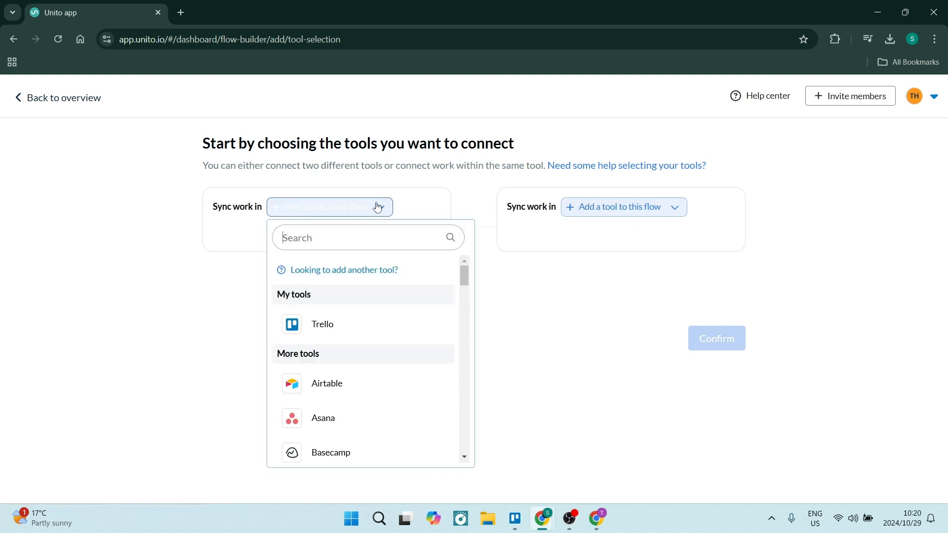
click(330, 327)
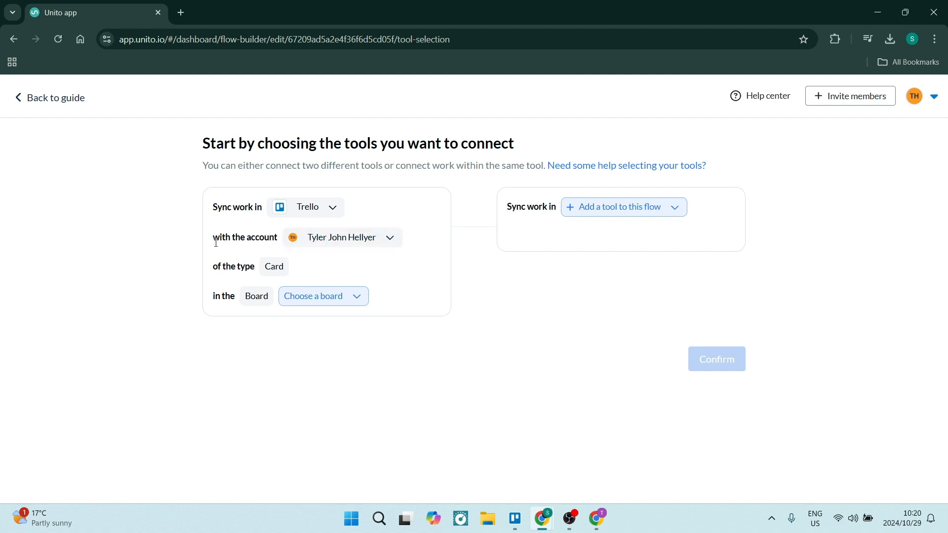
click(390, 240)
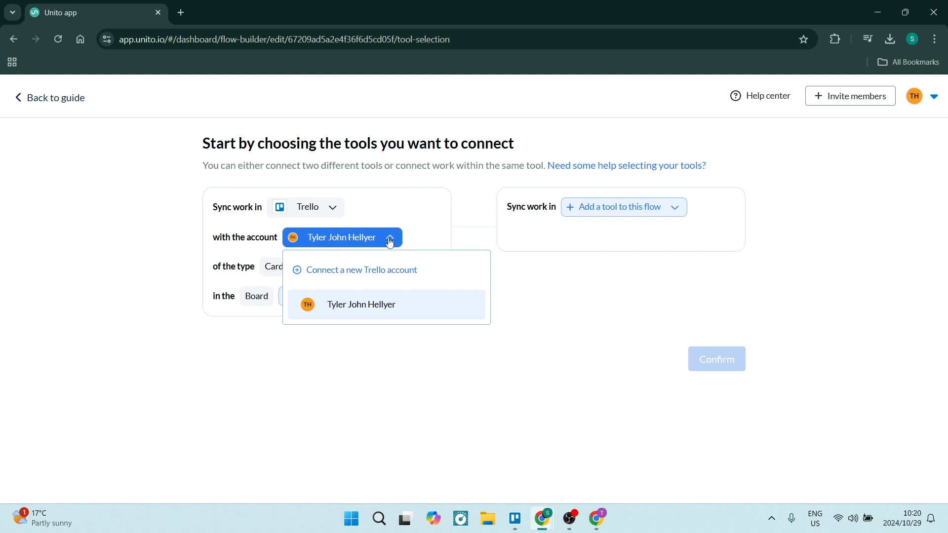
click(390, 241)
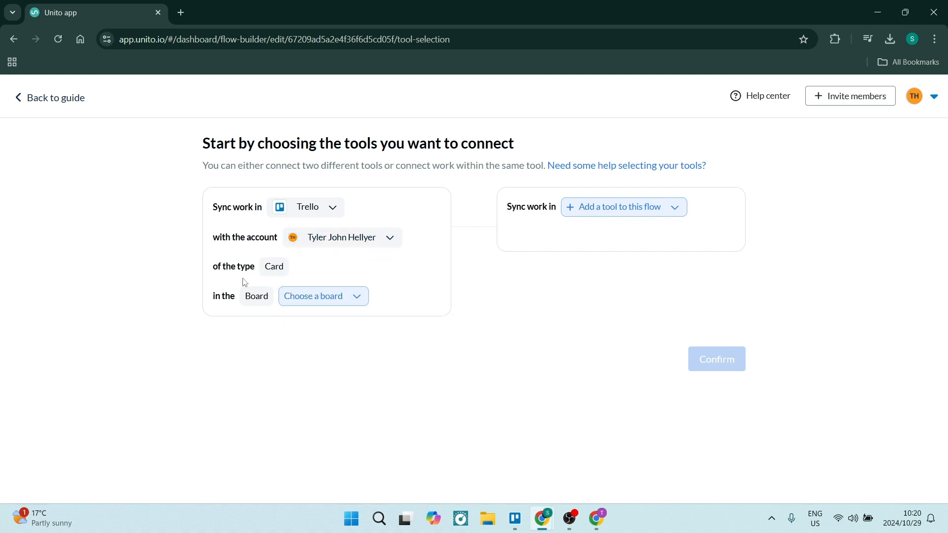
click(350, 300)
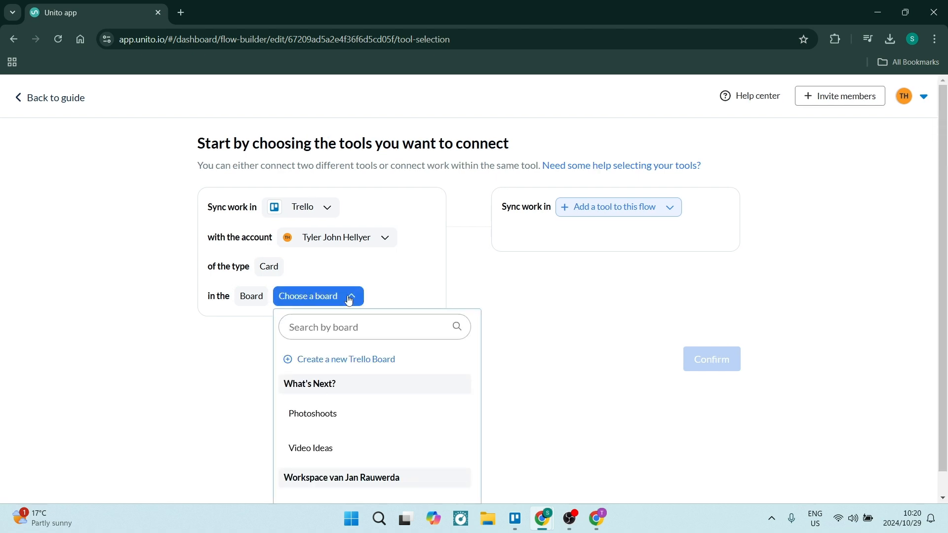
click(319, 418)
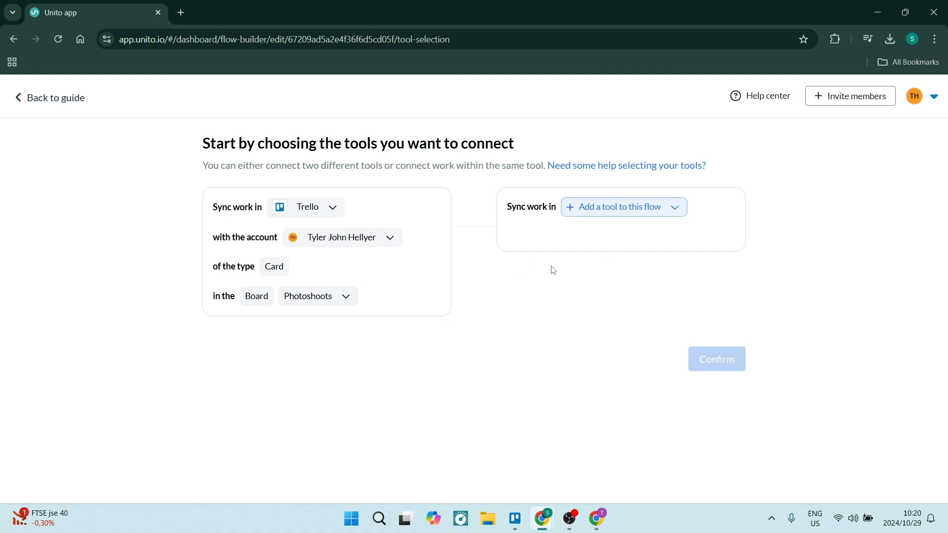
Search for "google" and add Google Calendar as the flow's second tool
click(658, 209)
click(638, 246)
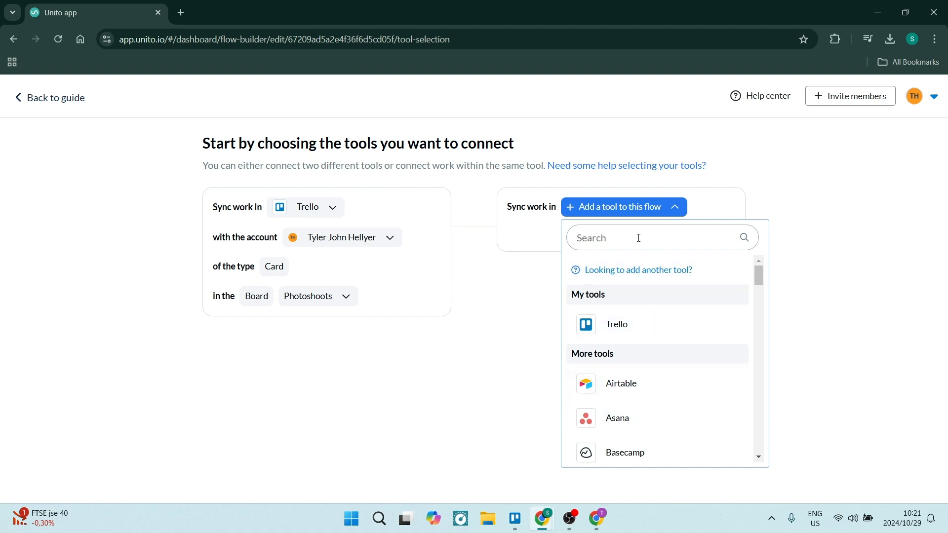
text(google)
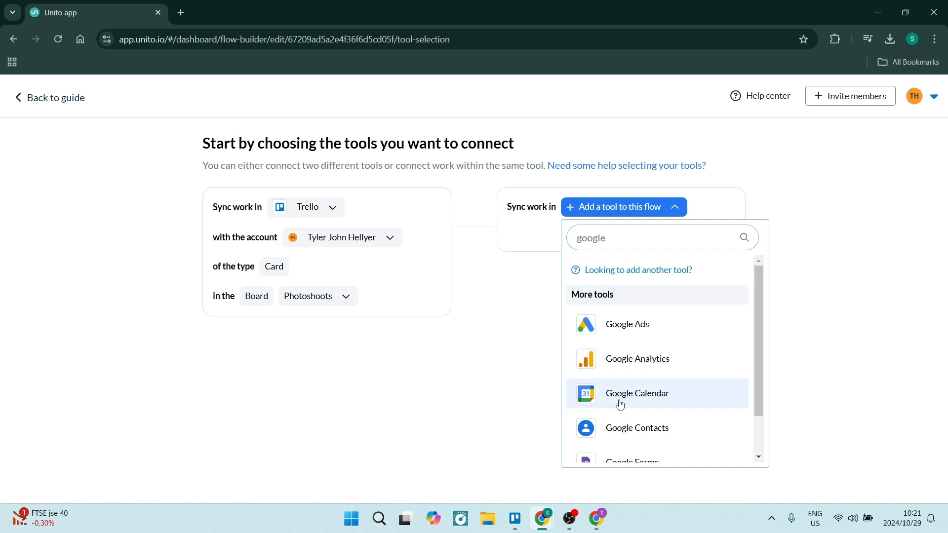
click(657, 395)
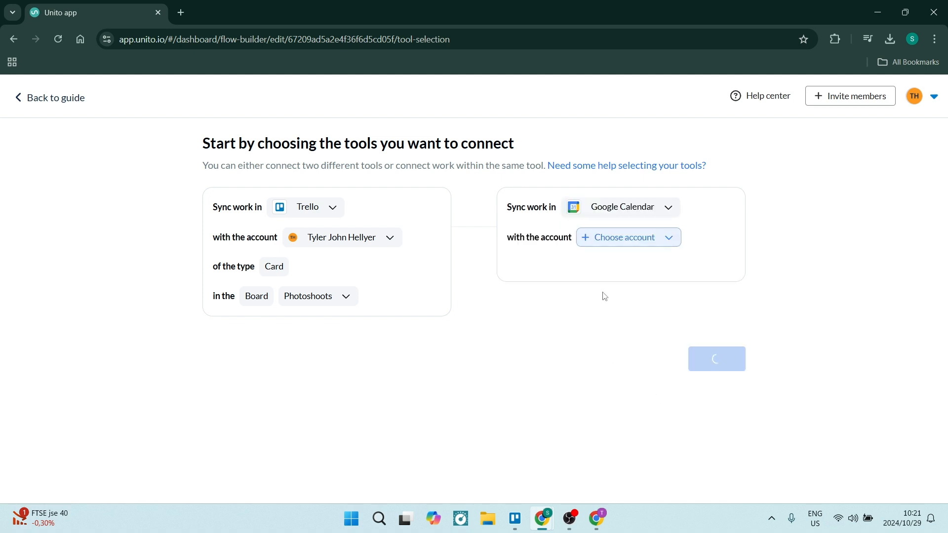
Start connecting a new Google Calendar account to Unito and proceed to Google's access request
click(610, 237)
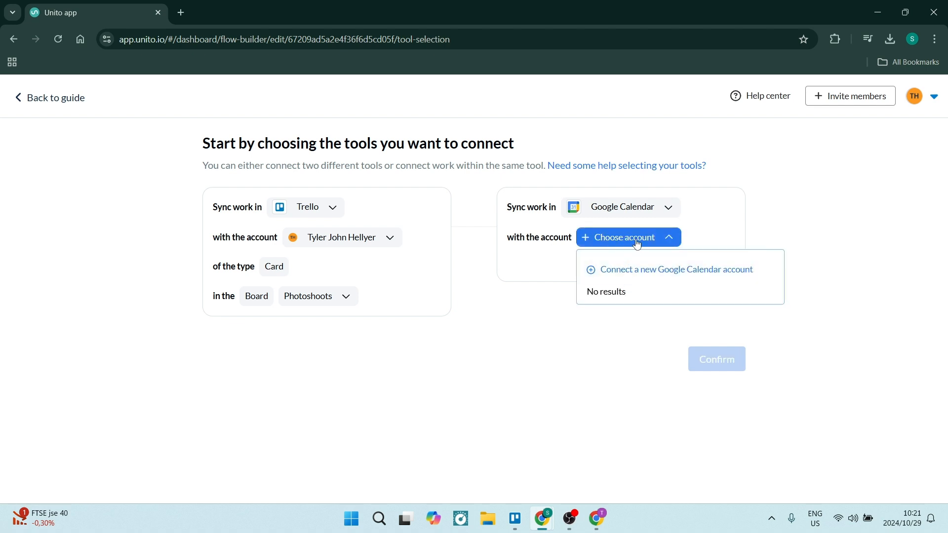
click(674, 279)
scroll(567, 292, down, 5)
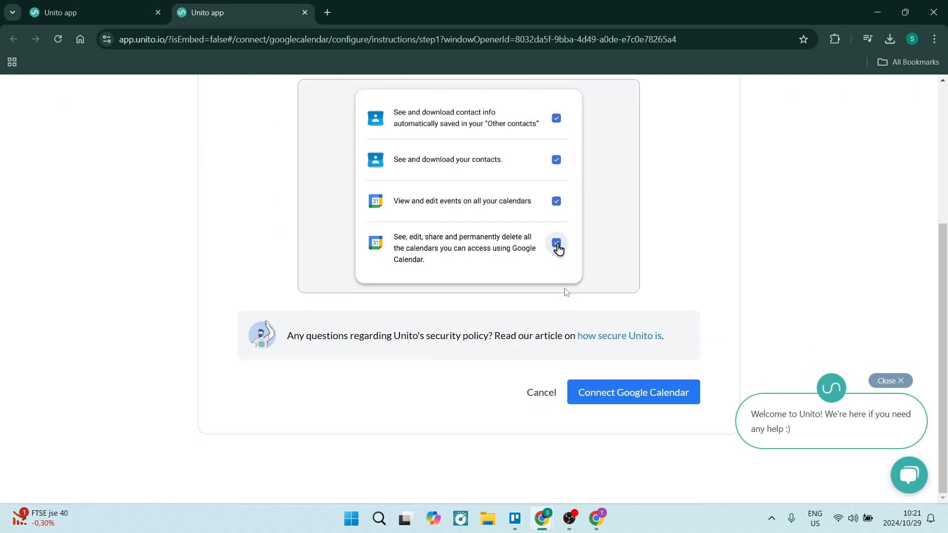
click(607, 400)
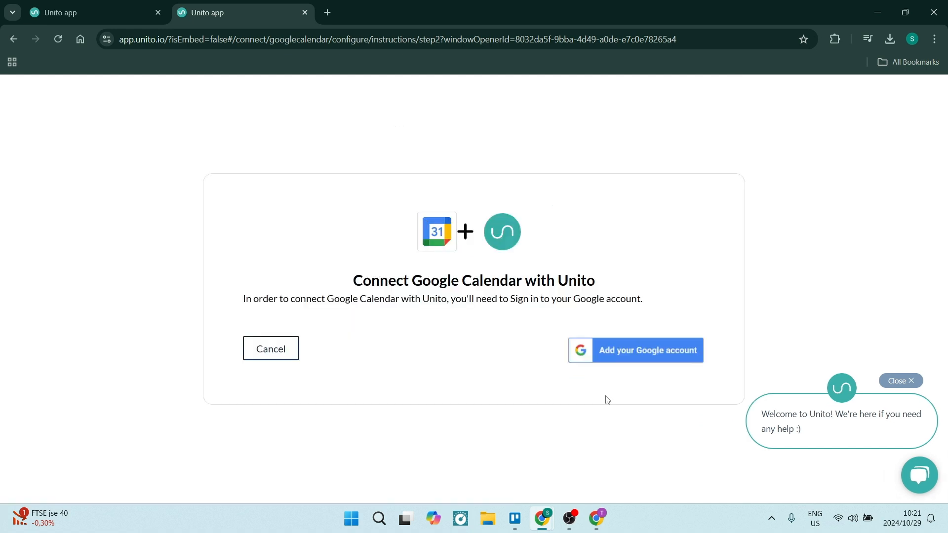
click(624, 352)
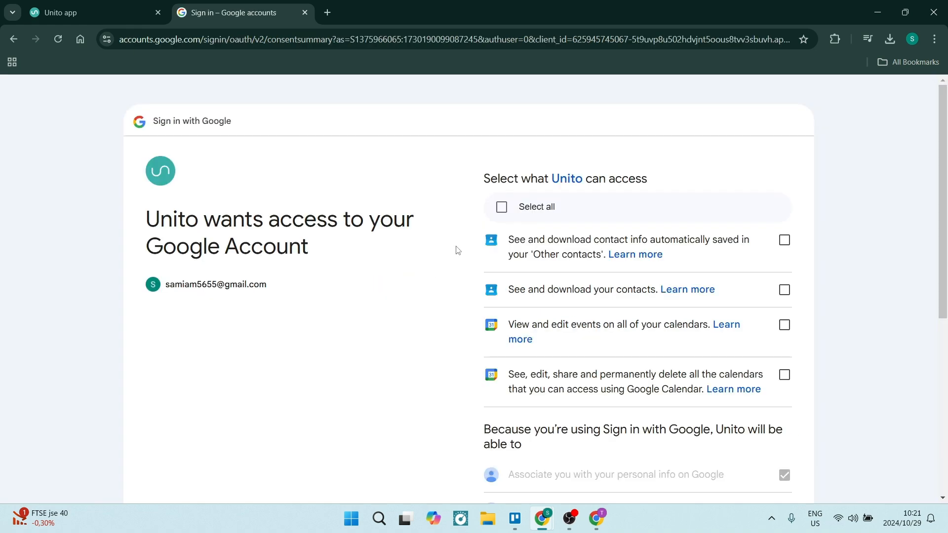
Grant Unito all the requested Google account permissions and return to the flow's tool selection
click(502, 207)
scroll(525, 343, down, 6)
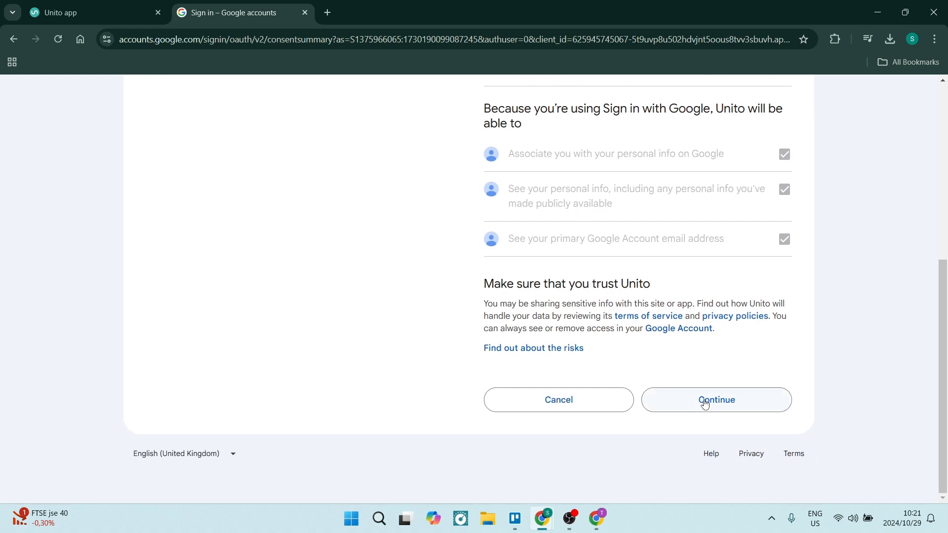
click(706, 403)
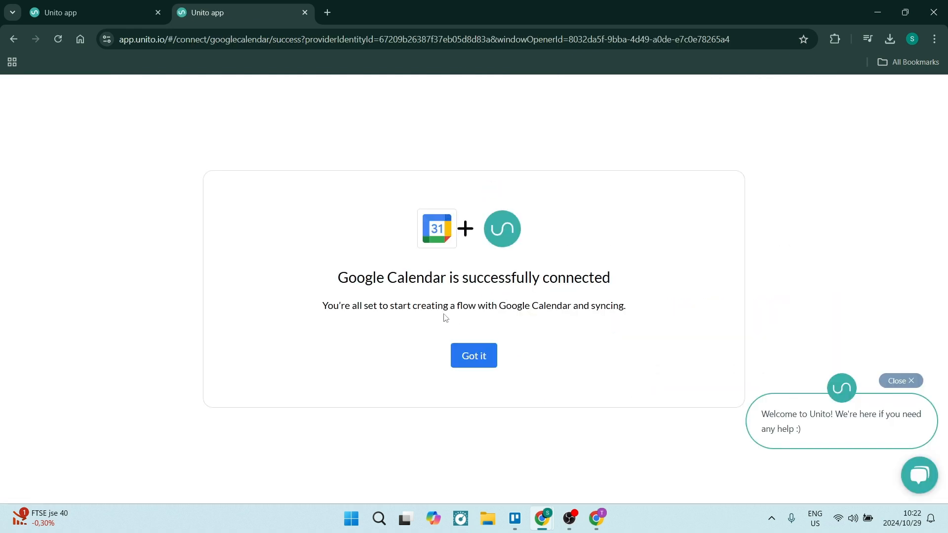
click(474, 356)
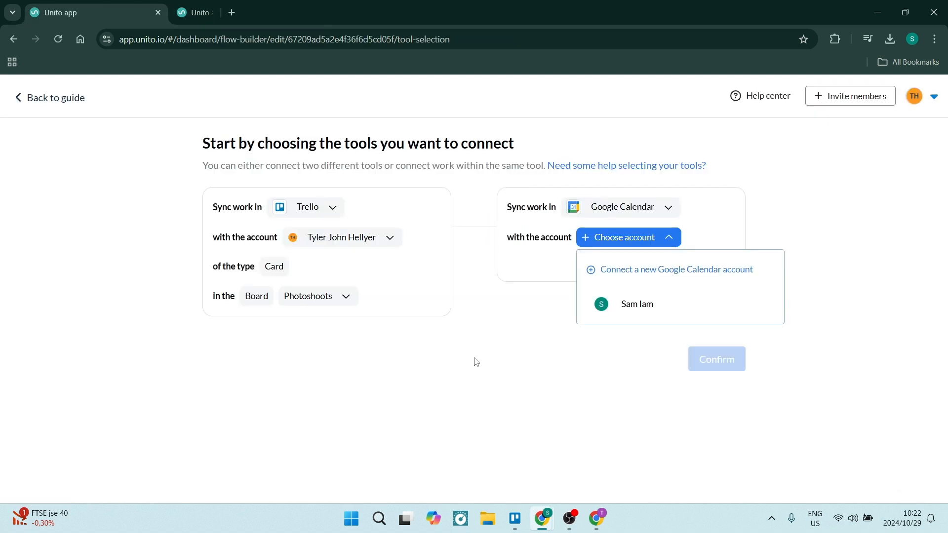
Choose the newly connected Google account for the Google Calendar side of the flow
click(543, 326)
click(625, 242)
click(625, 242)
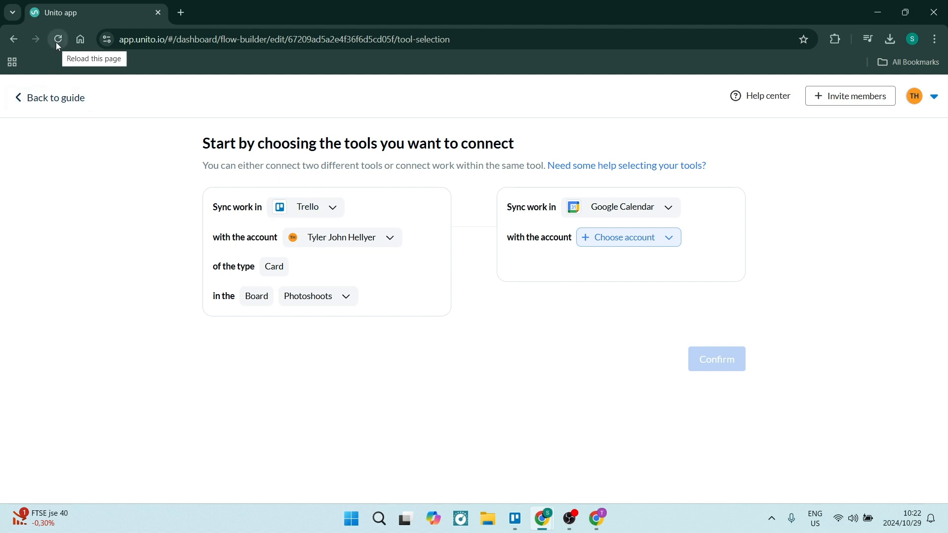
click(623, 242)
click(627, 307)
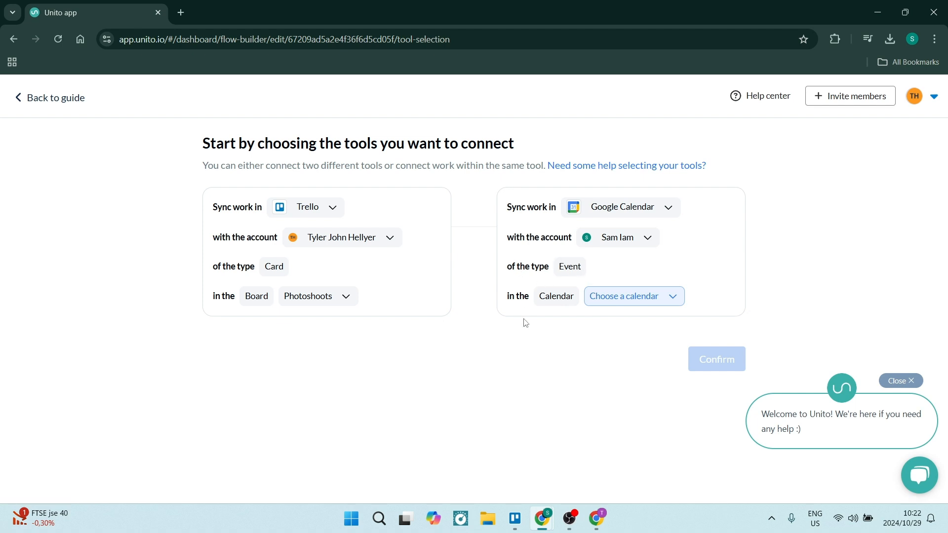
Choose the calendar named after the account's e-mail address and confirm the two-way flow direction
click(603, 297)
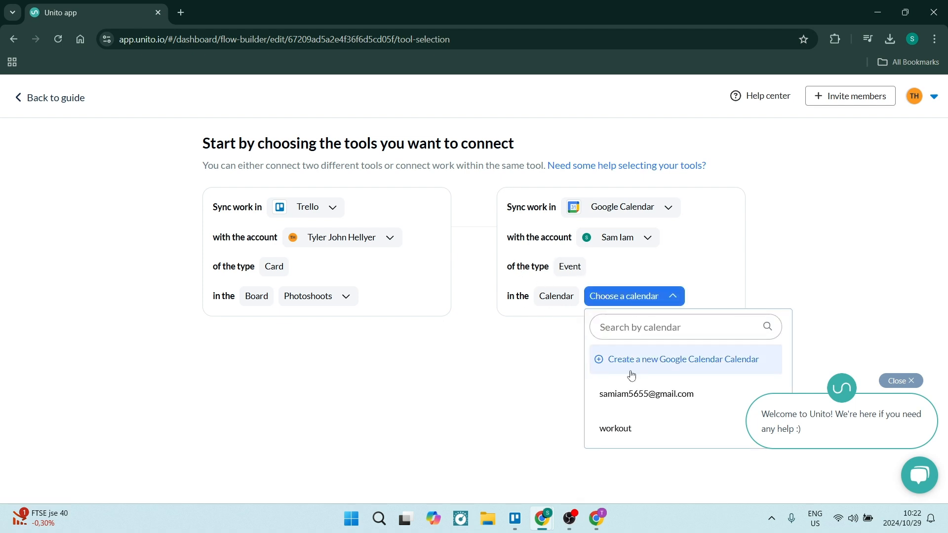
click(640, 394)
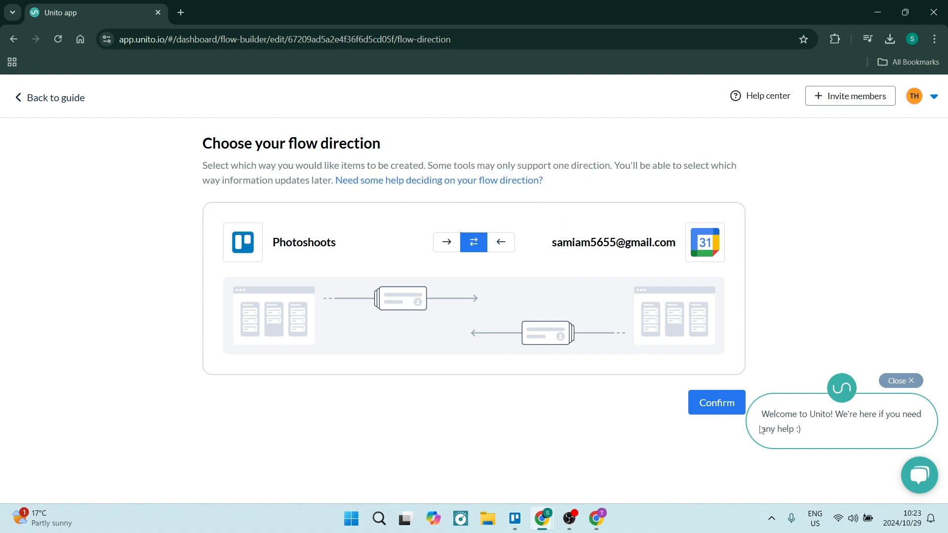
click(717, 402)
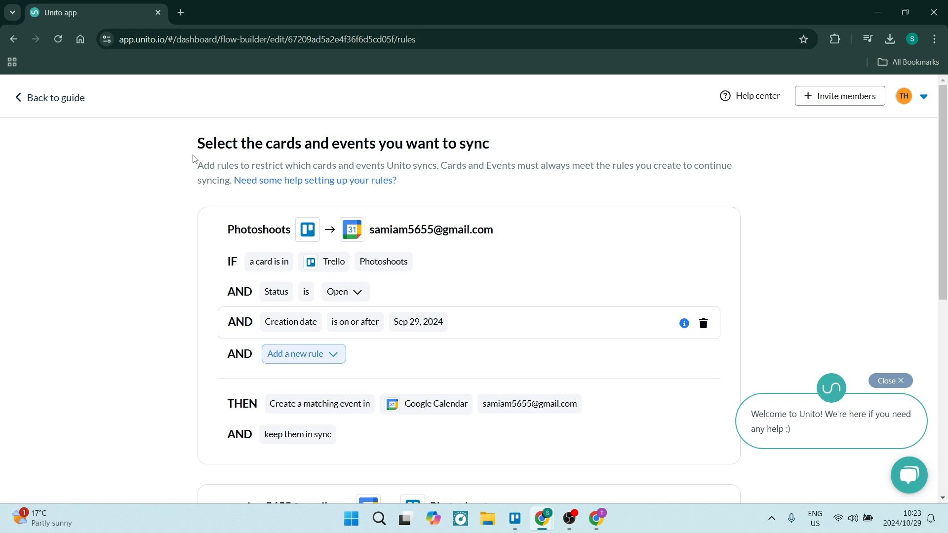
Examine the sync rules for both flow directions, including the rule types available for Trello cards and the default list for new cards
drag(200, 143, 503, 144)
click(116, 199)
scroll(489, 238, down, 1)
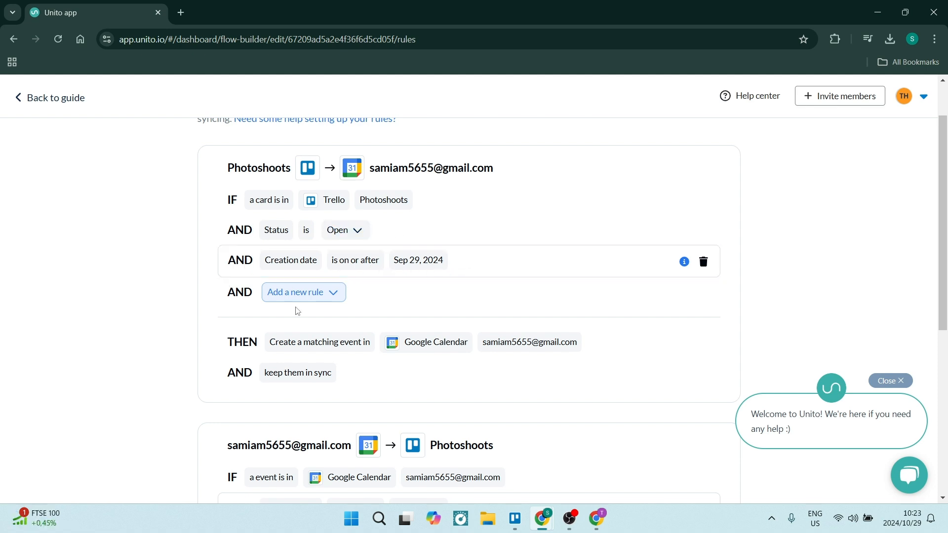
click(309, 296)
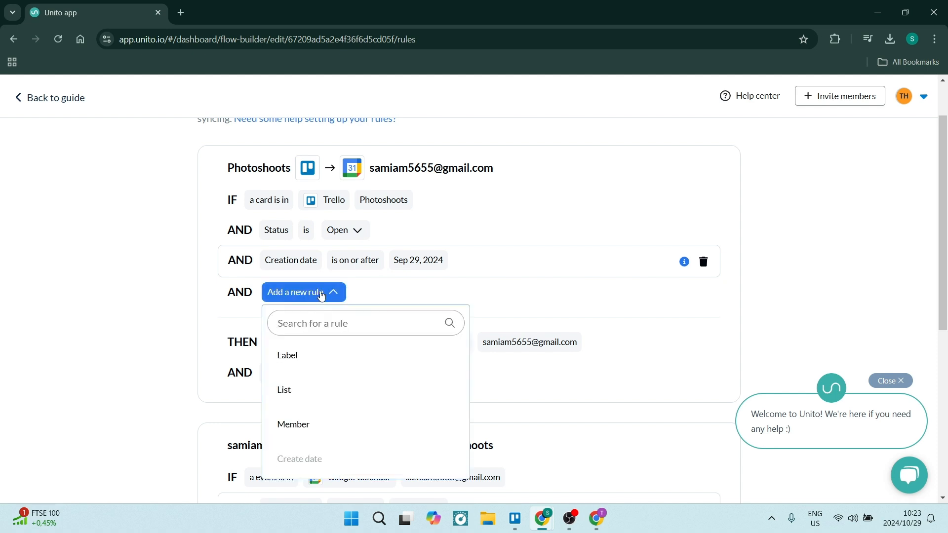
click(322, 295)
scroll(321, 334, down, 3)
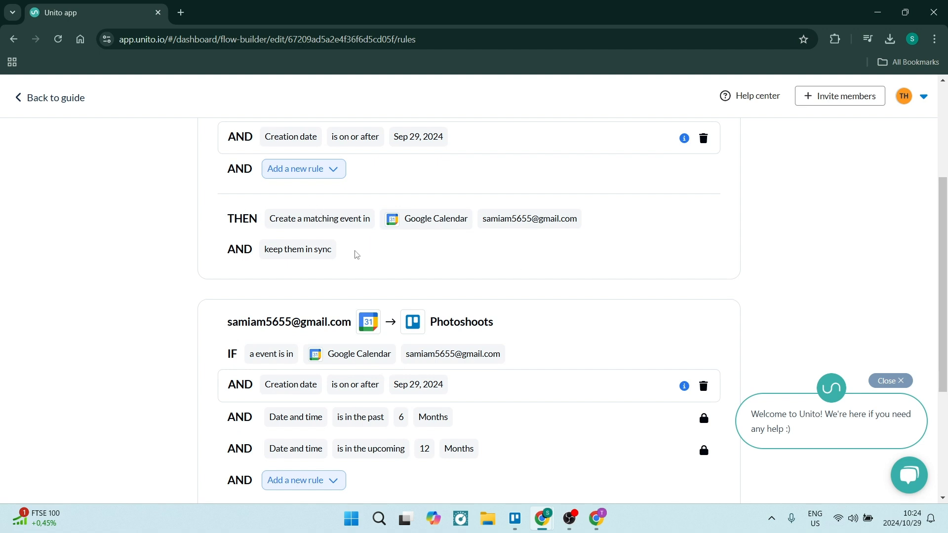
scroll(356, 254, down, 5)
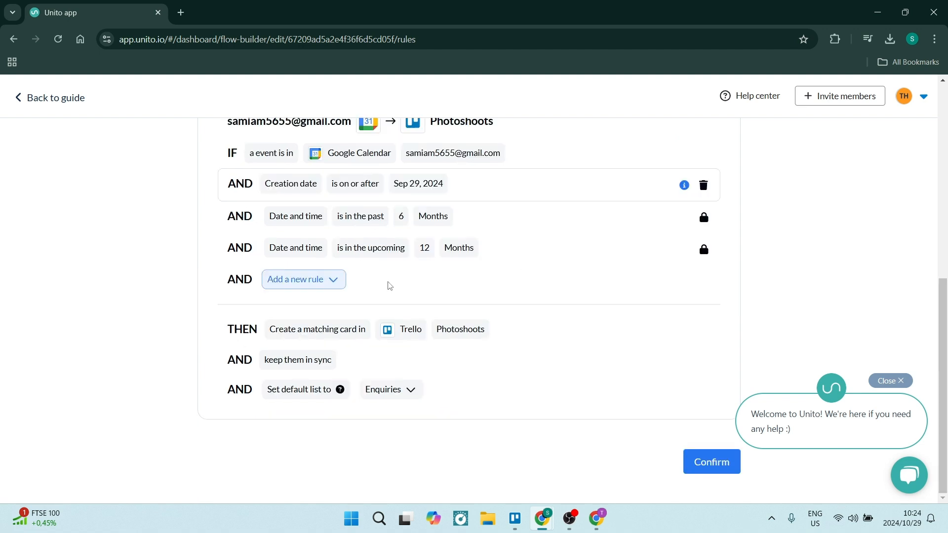
scroll(387, 282, up, 6)
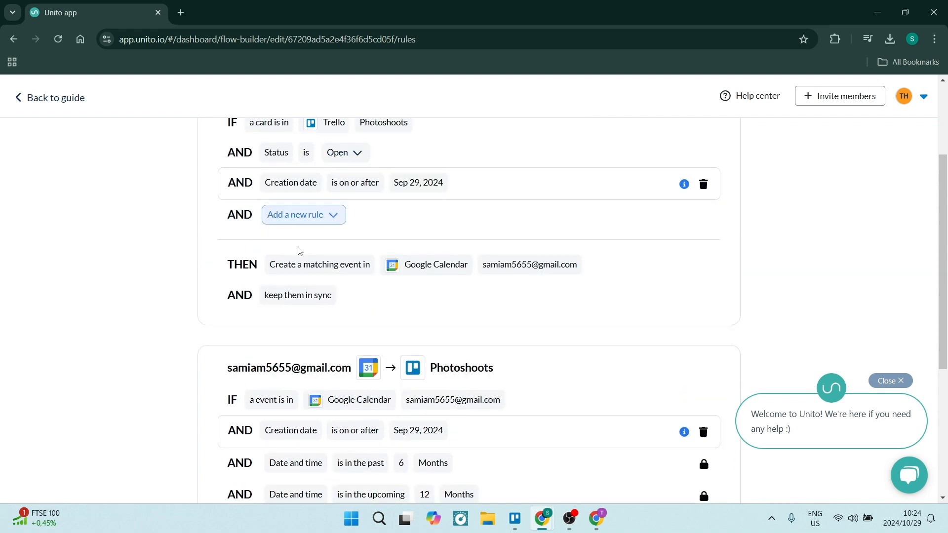
scroll(325, 261, down, 5)
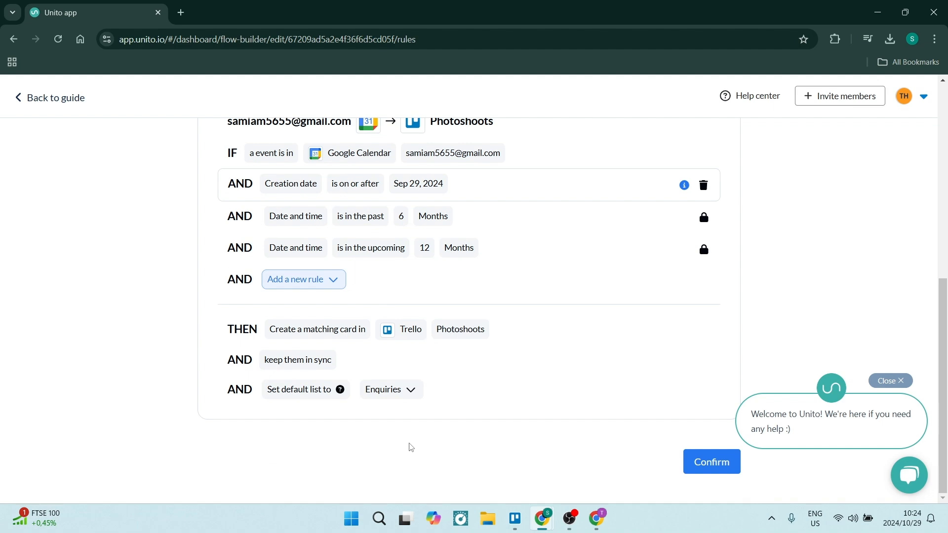
scroll(411, 318, up, 8)
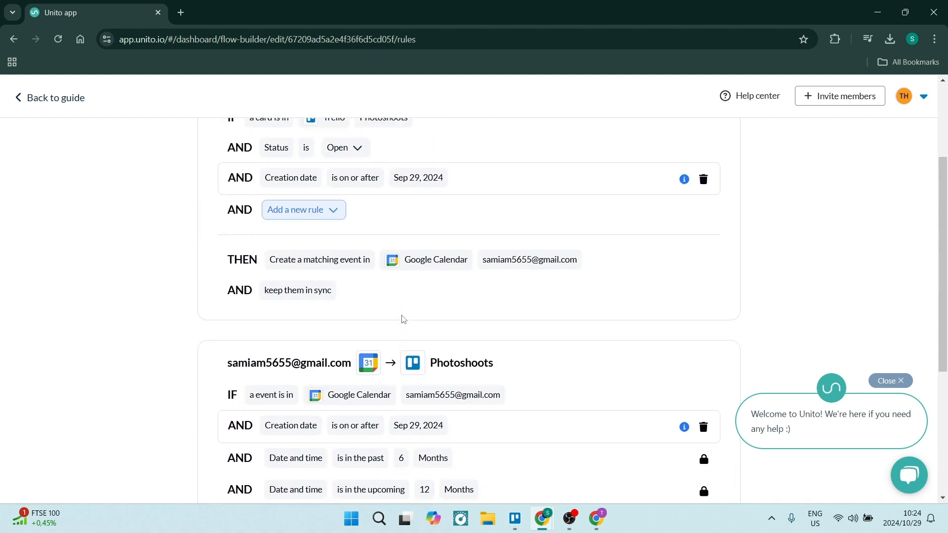
scroll(411, 318, down, 1)
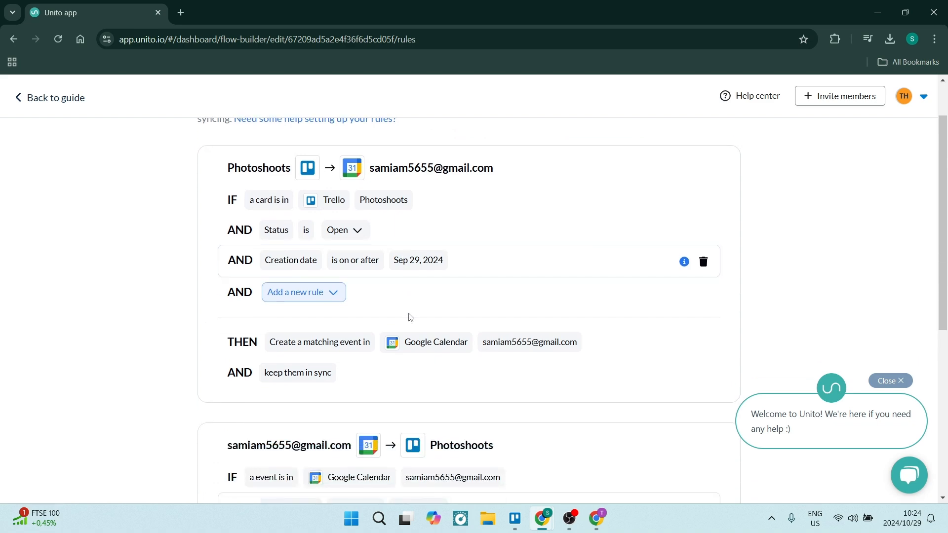
scroll(409, 318, down, 6)
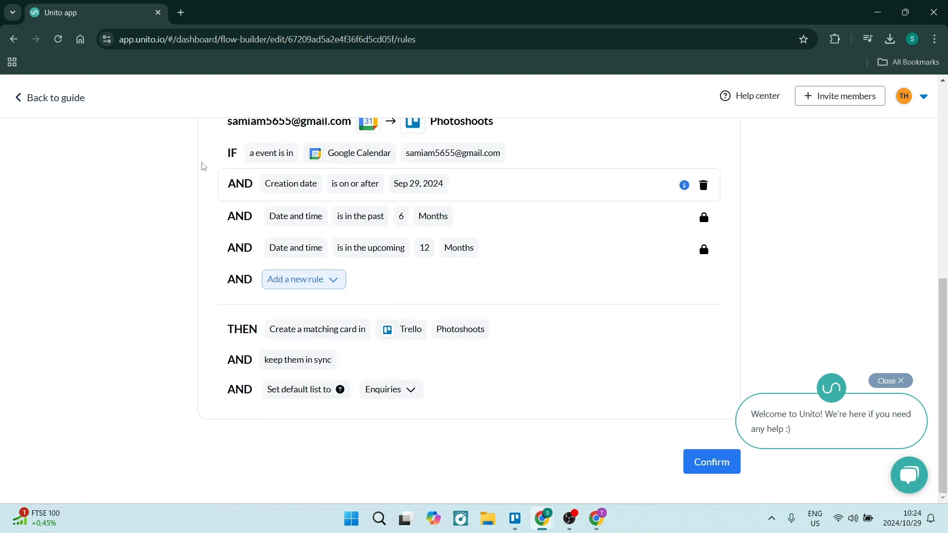
Confirm the existing sync rules, and have the Trello and Google Calendar fields mapped automatically, accepting that mapping
click(703, 467)
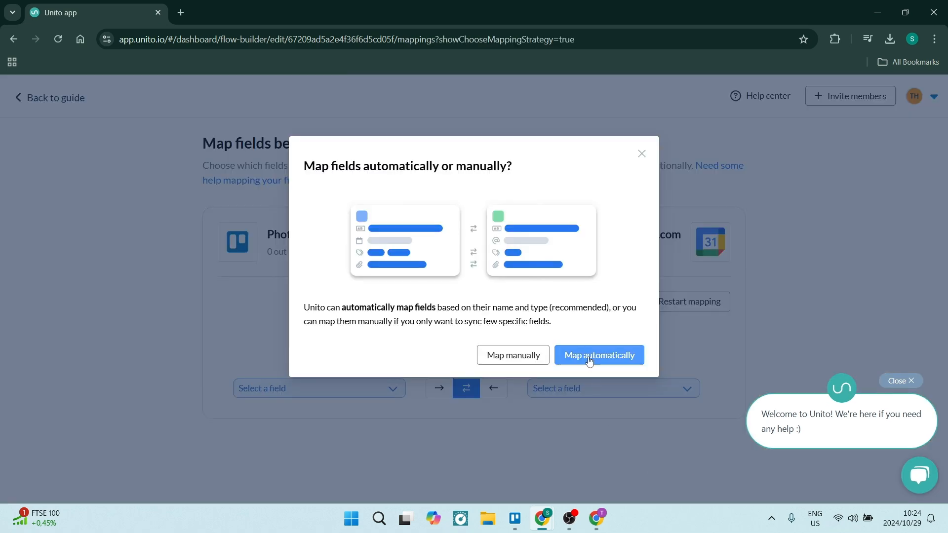
click(590, 361)
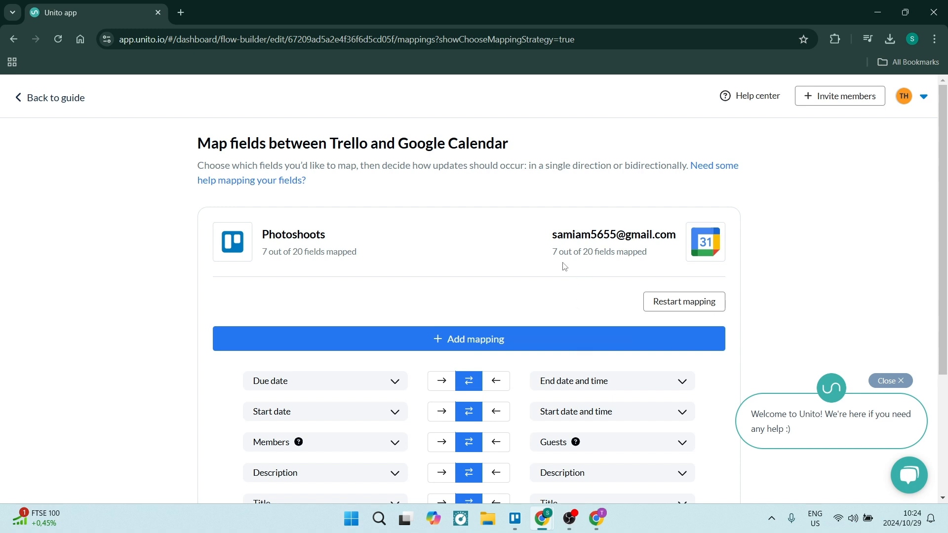
scroll(526, 331, down, 4)
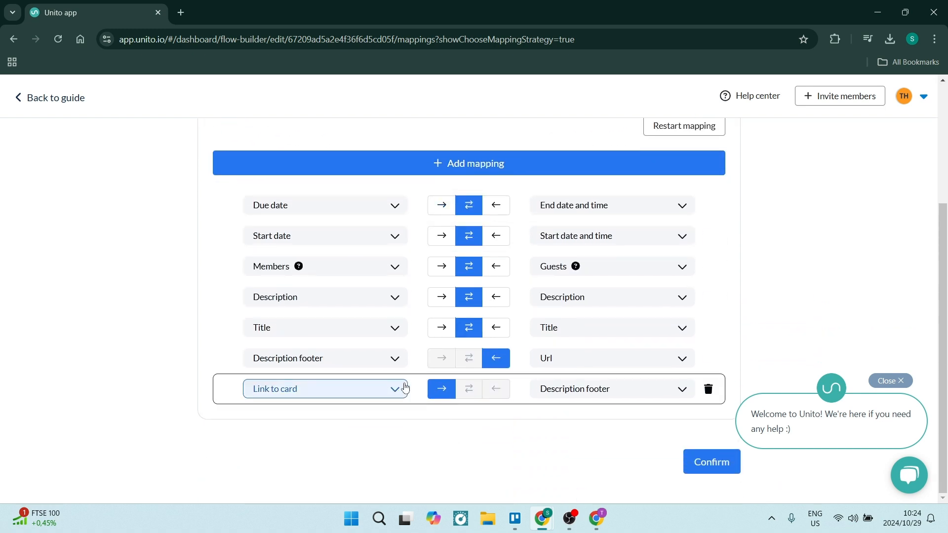
click(700, 472)
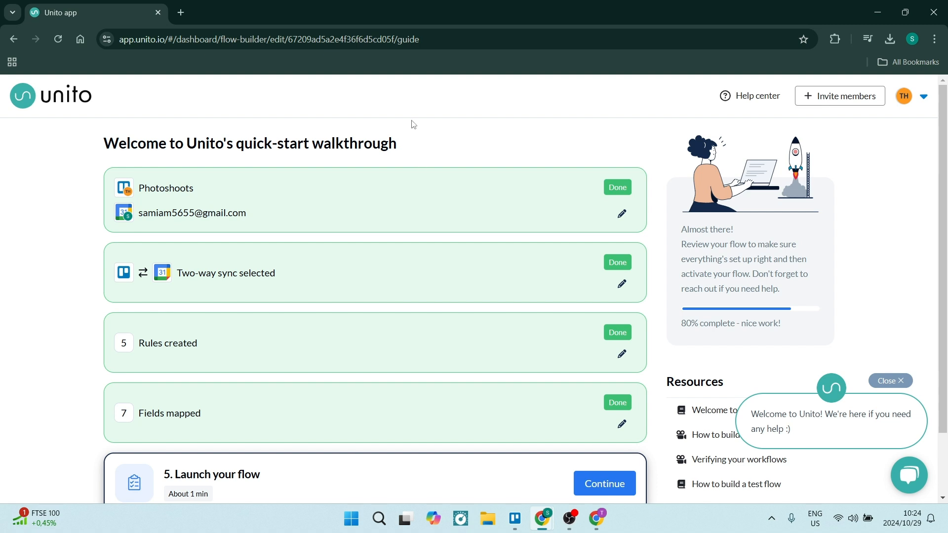
scroll(424, 394, down, 2)
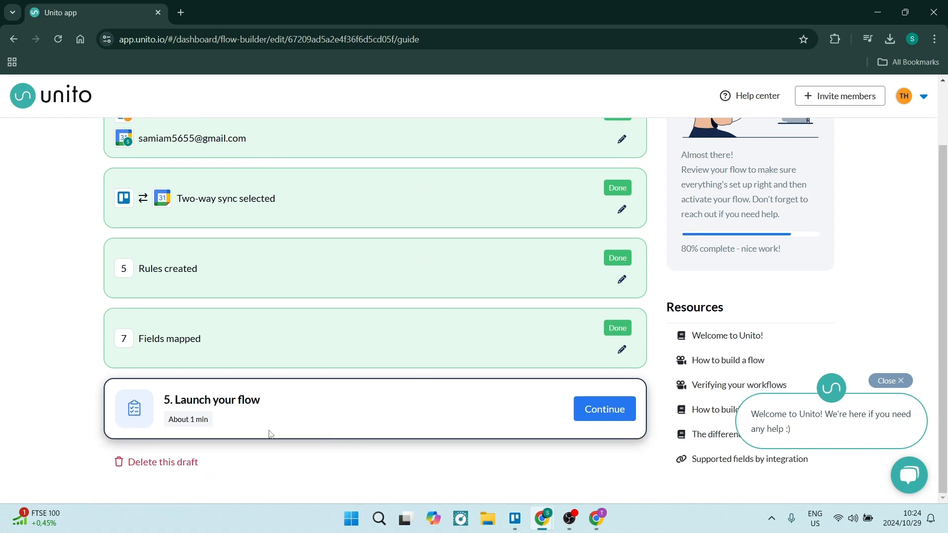